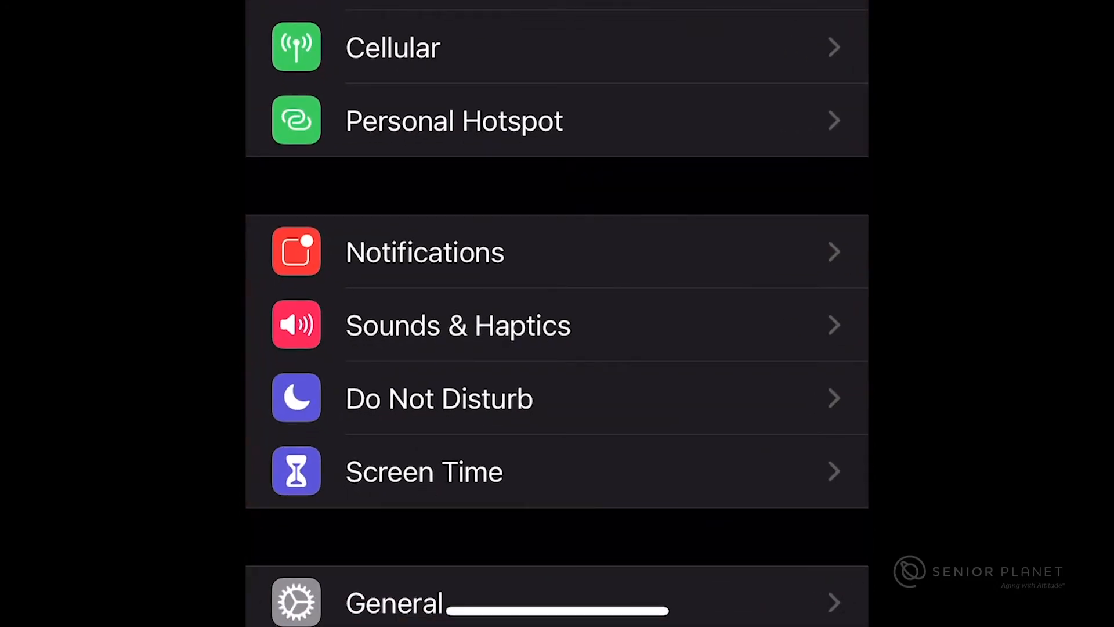
pyautogui.scroll(-7, 557, 313)
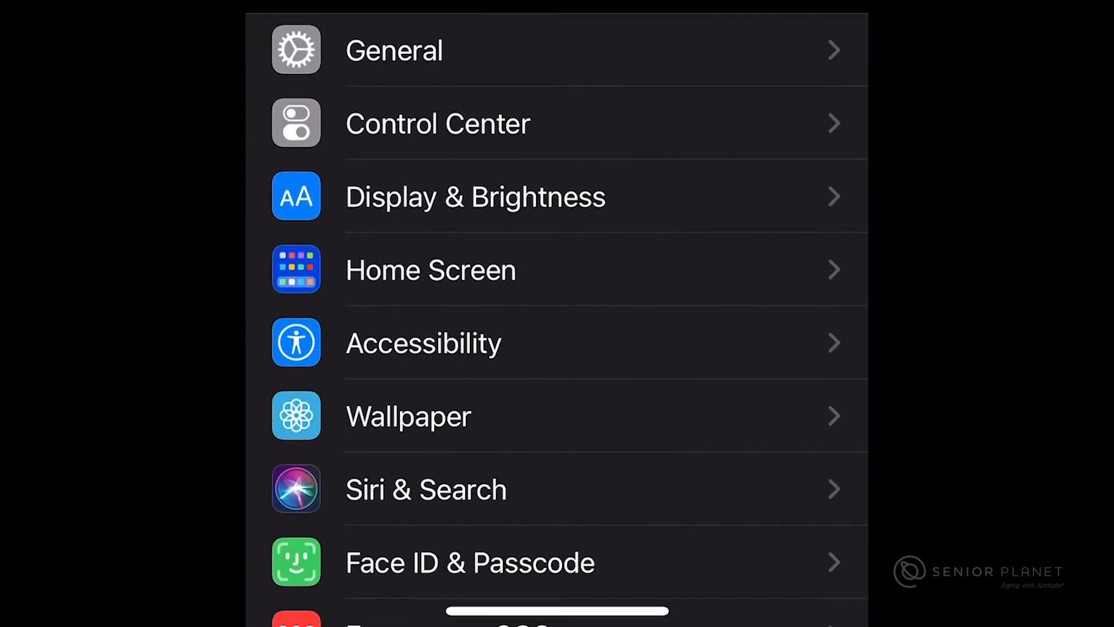